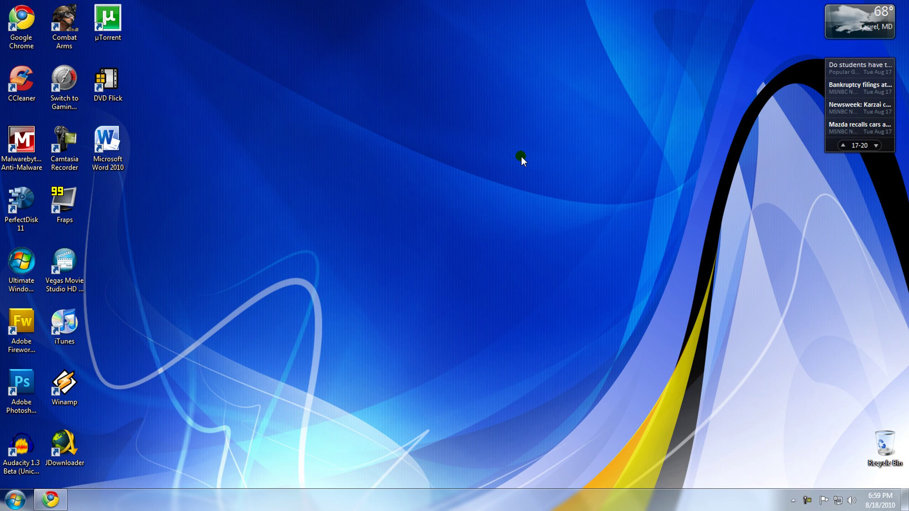
- Open the Start menu and focus its 'Search programs and files' box for a 'how to' query
click(15, 500)
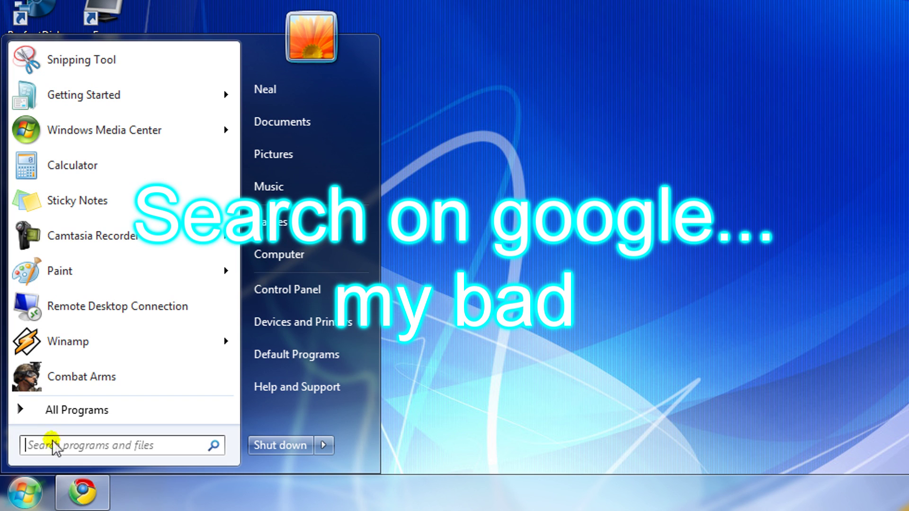
click(56, 445)
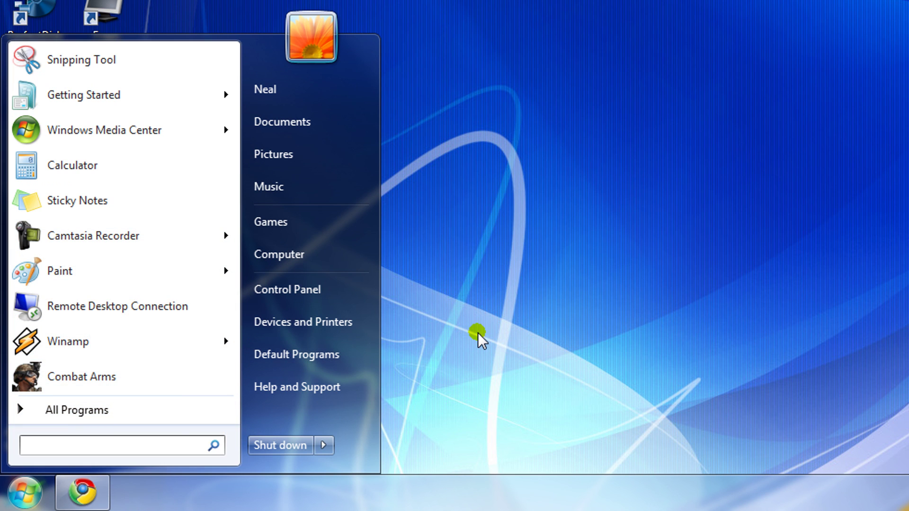
text(how to)
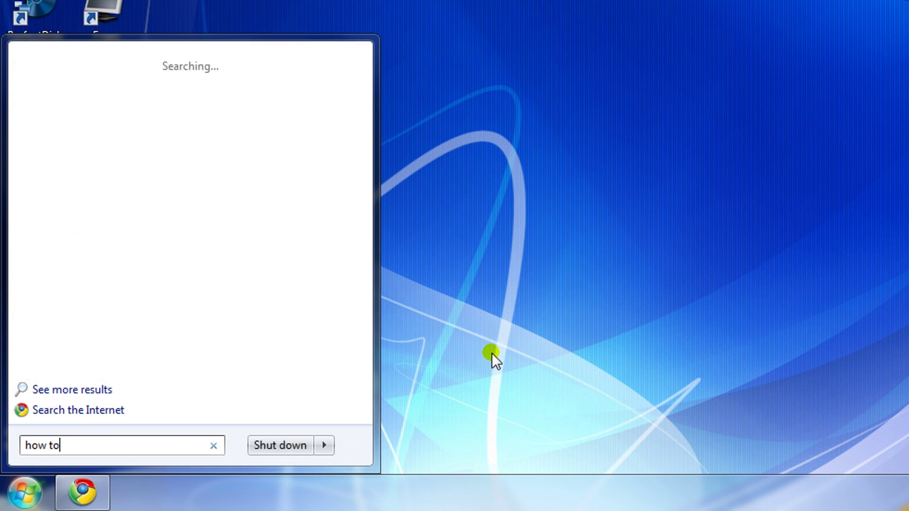
text( make)
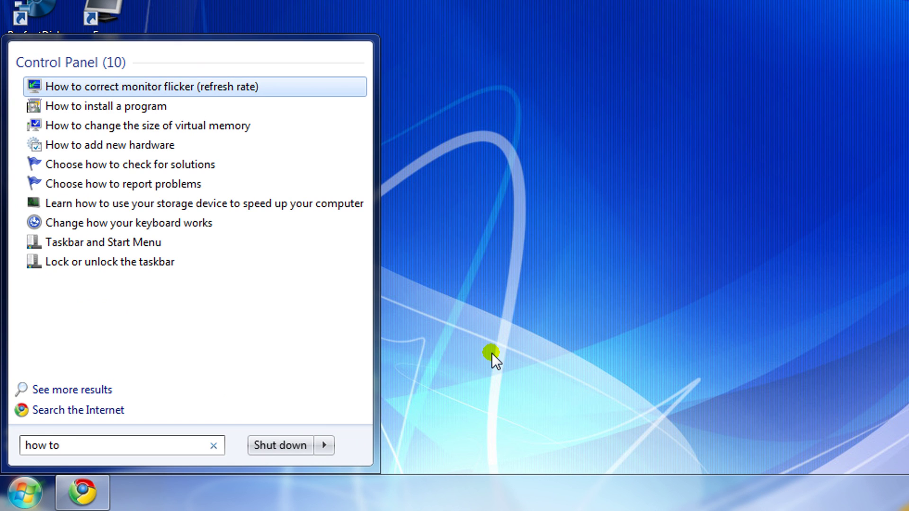
text( a p)
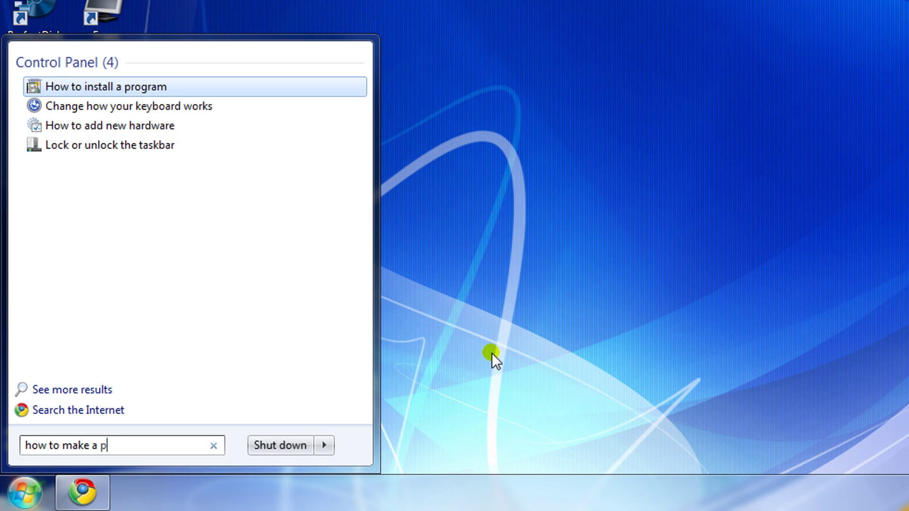
text(aper air)
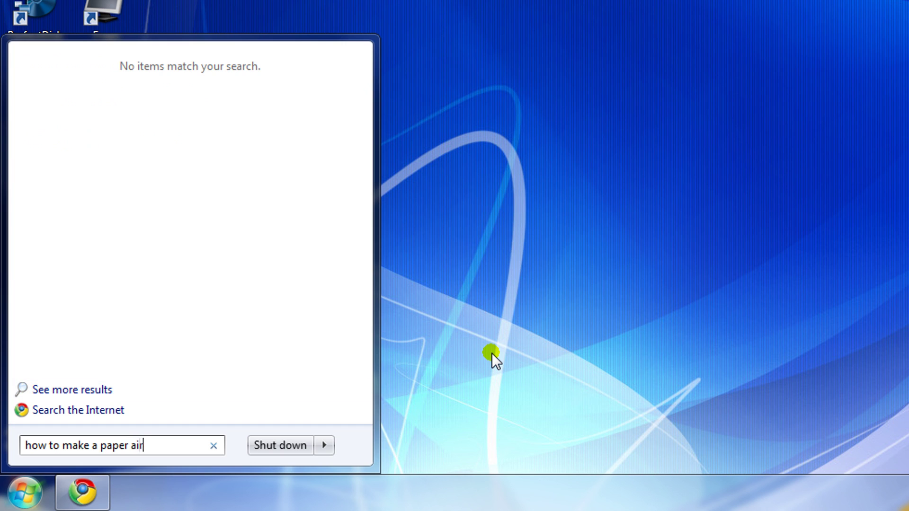
text(plane)
- Send the 'how to make a paper airplane' query to the web with Search the Internet
click(78, 411)
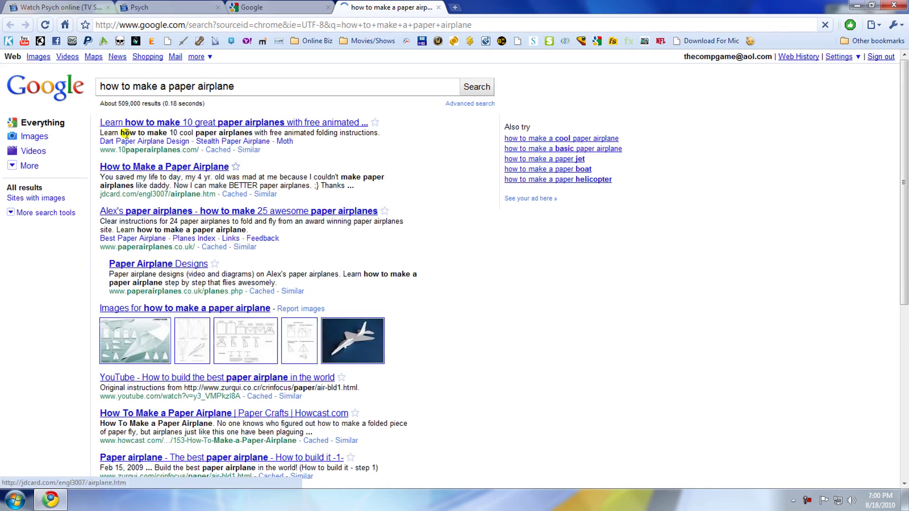
scroll(213, 213, down, 3)
scroll(162, 198, down, 3)
scroll(161, 198, up, 5)
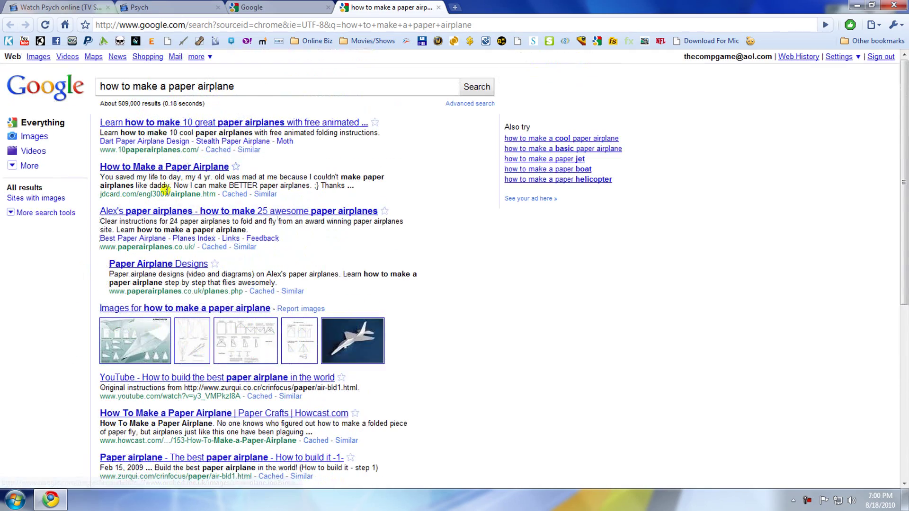
scroll(219, 105, down, 3)
scroll(213, 143, up, 3)
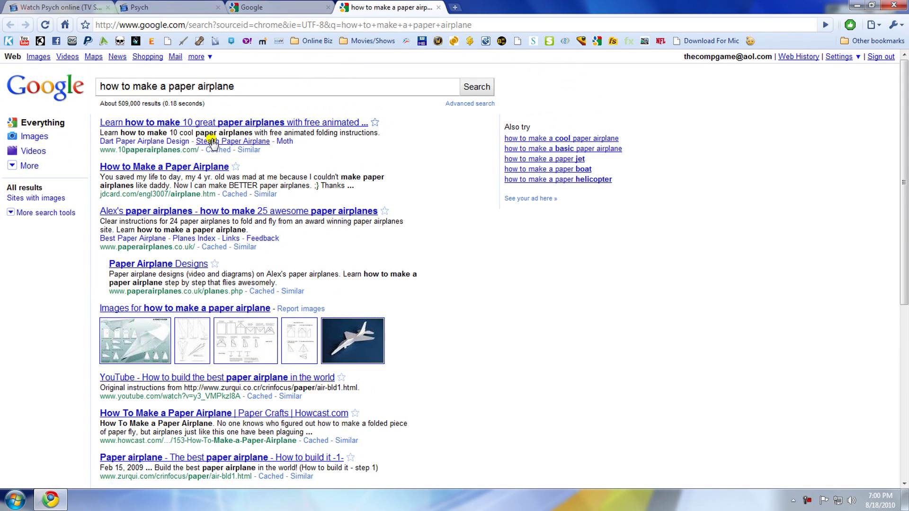
- Toggle the Start menu over Chrome's Google results, then minimize Chrome to the desktop
key(super)
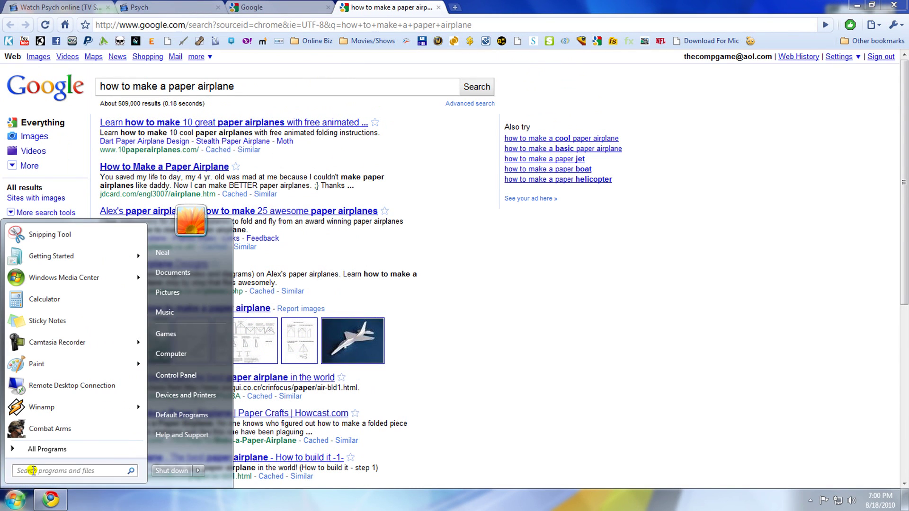
key(super)
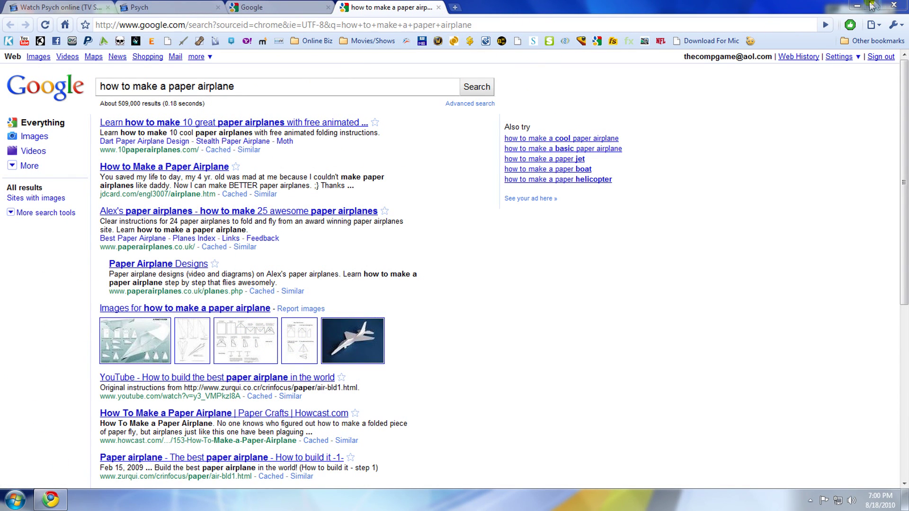
click(858, 7)
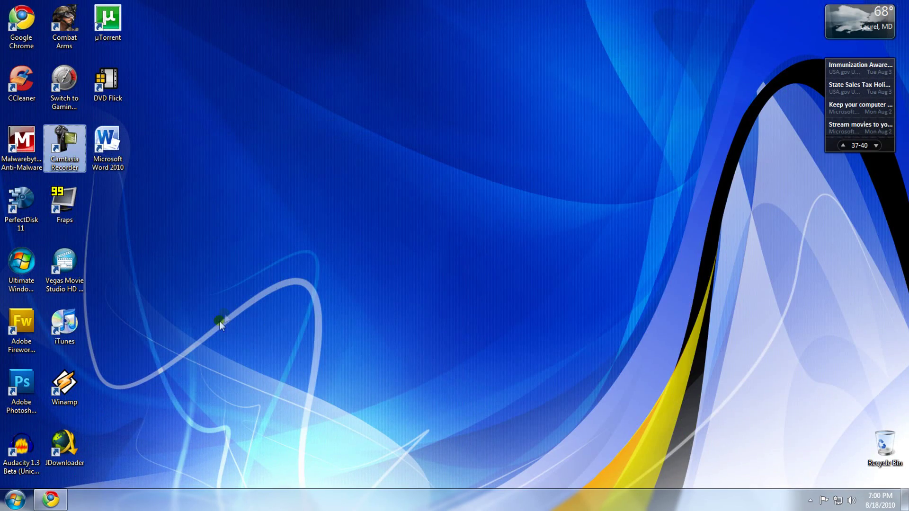
- Run gpedit.msc from the Start menu search box
click(15, 500)
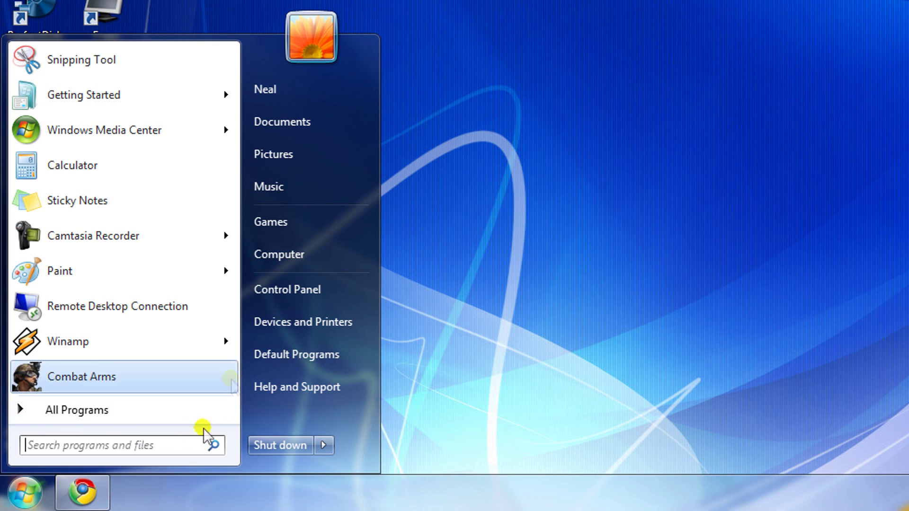
click(164, 448)
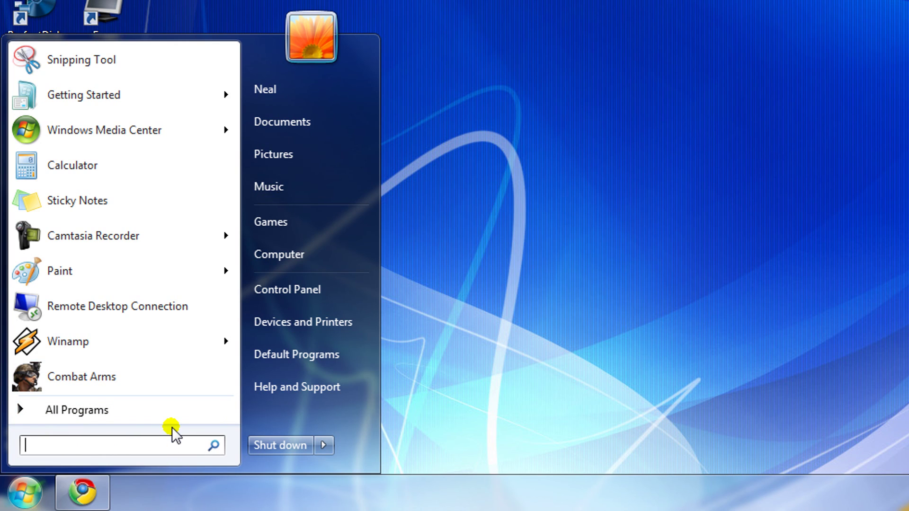
text(gp)
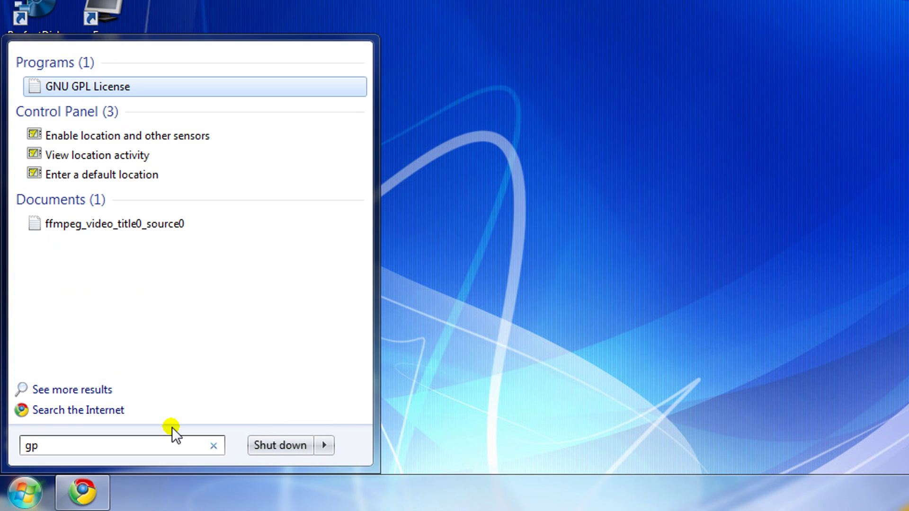
text(edit.)
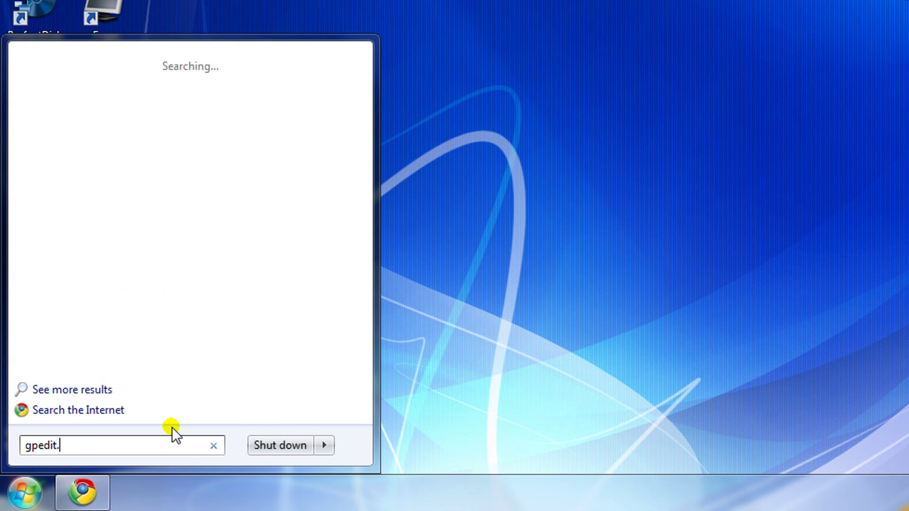
text(msc)
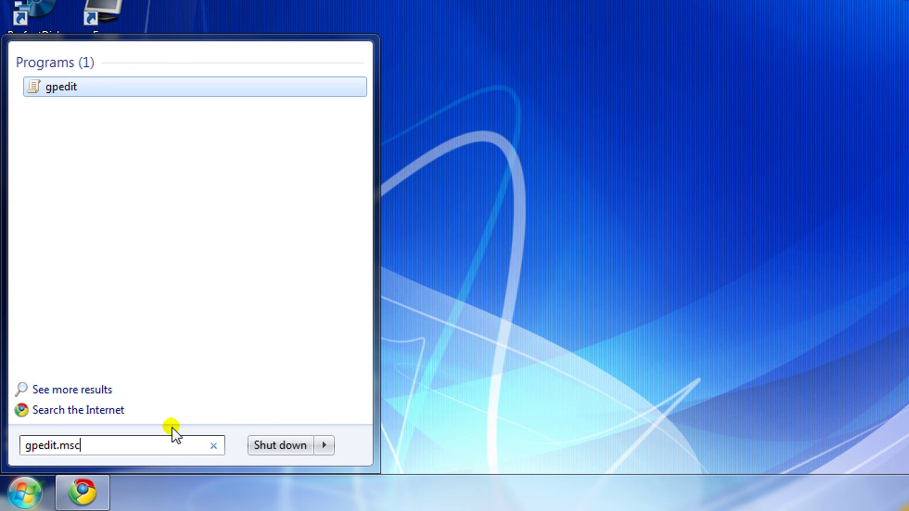
key(Return)
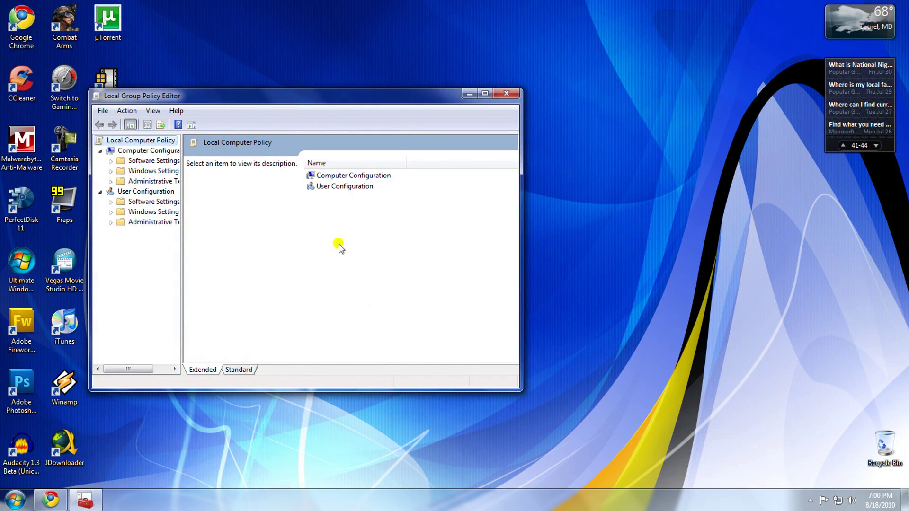
- Browse to User Configuration > Administrative Templates > Start Menu and Taskbar
drag(256, 100, 419, 96)
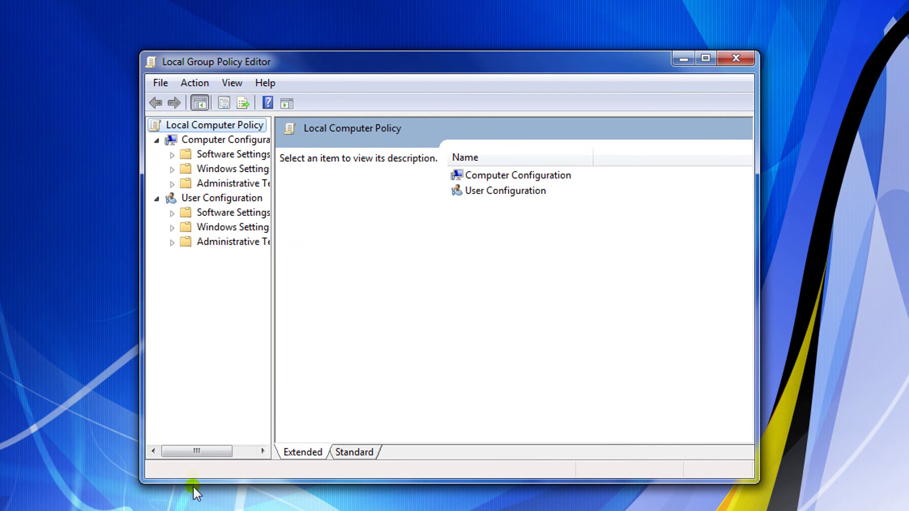
mouse_move(213, 451)
mouse_down()
mouse_move(234, 454)
mouse_move(202, 453)
mouse_up()
click(166, 243)
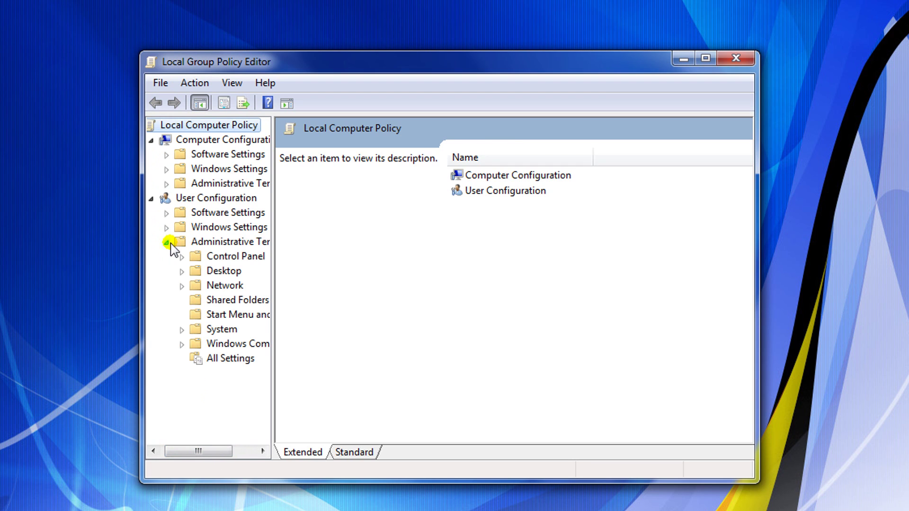
click(229, 318)
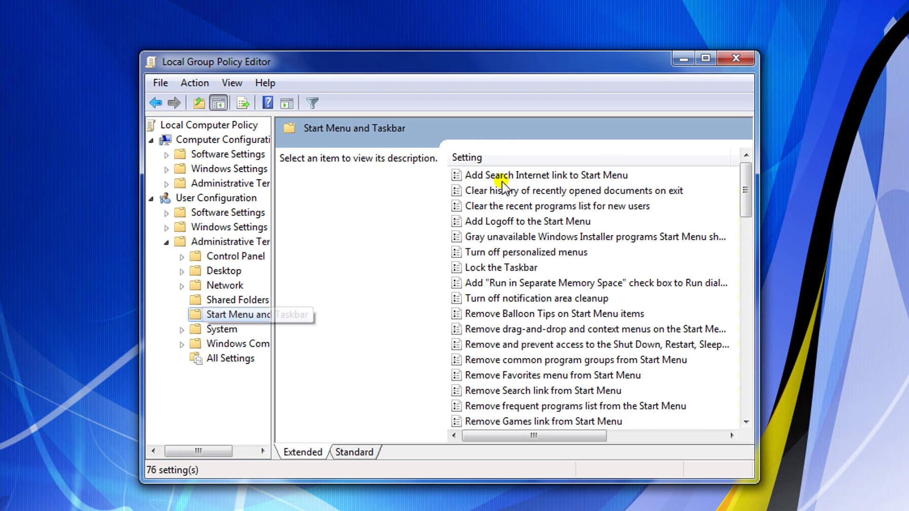
- Edit the 'Add Search Internet link to Start Menu' policy and select Enabled
click(549, 178)
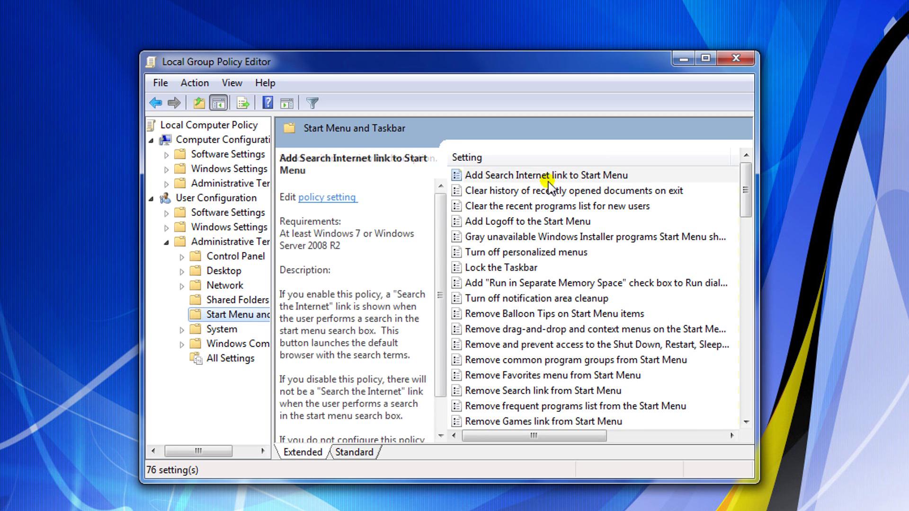
right_click(548, 177)
click(584, 193)
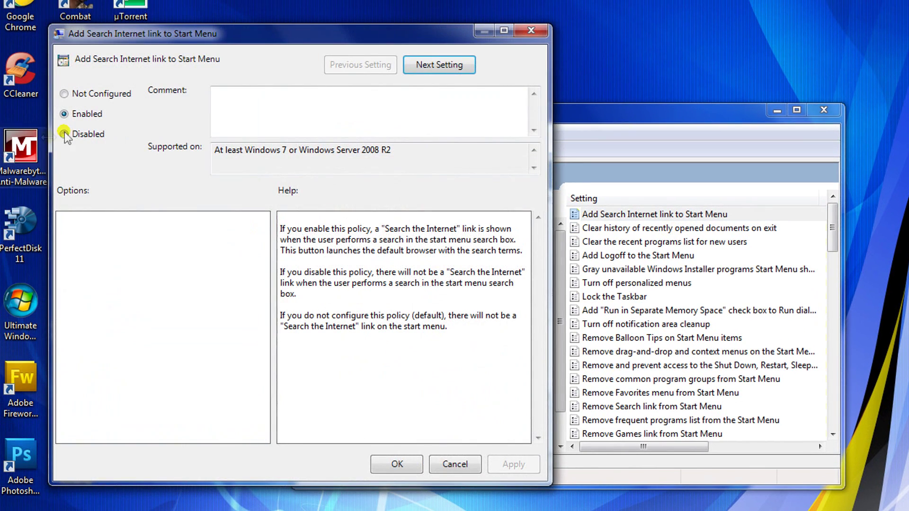
click(64, 113)
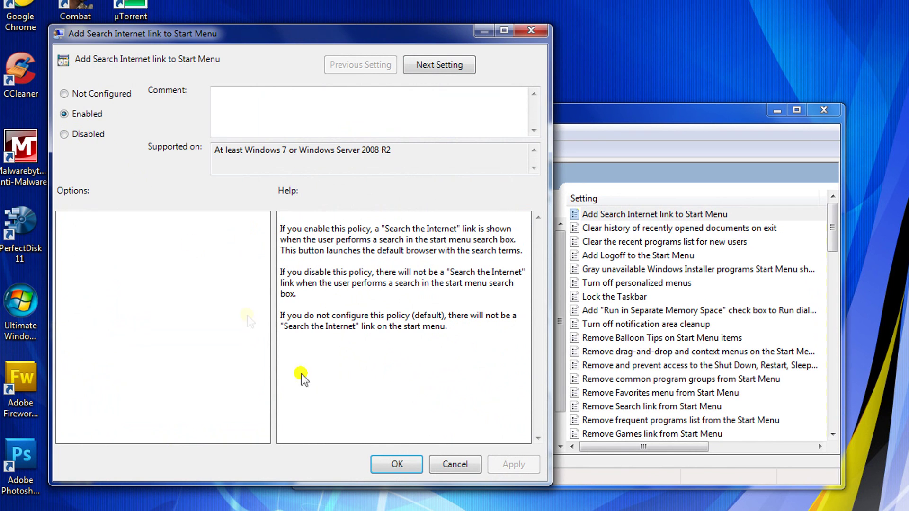
- Confirm the Enabled policy with OK and close the Local Group Policy Editor
click(397, 465)
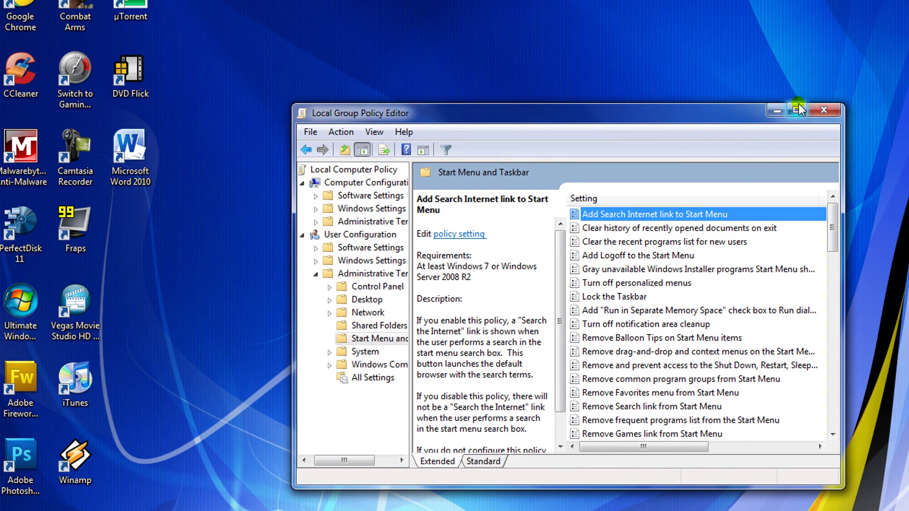
click(828, 113)
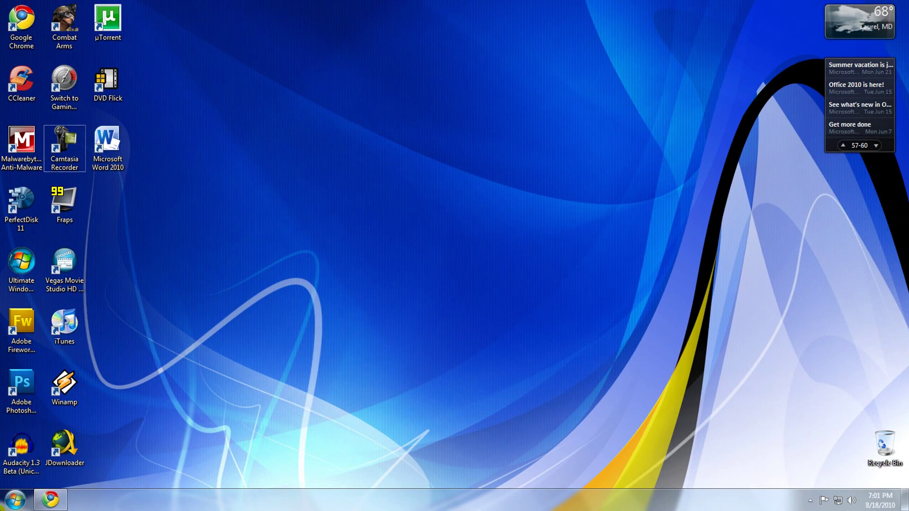
key(super)
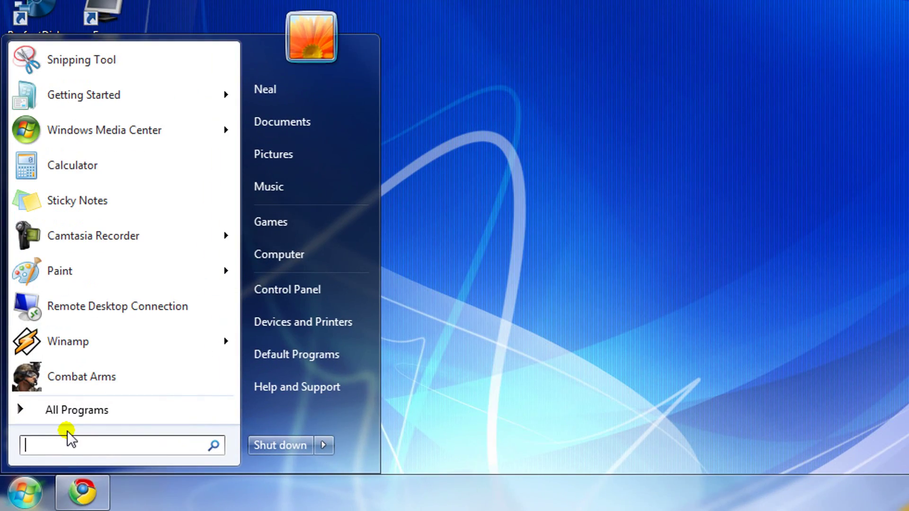
text(heb)
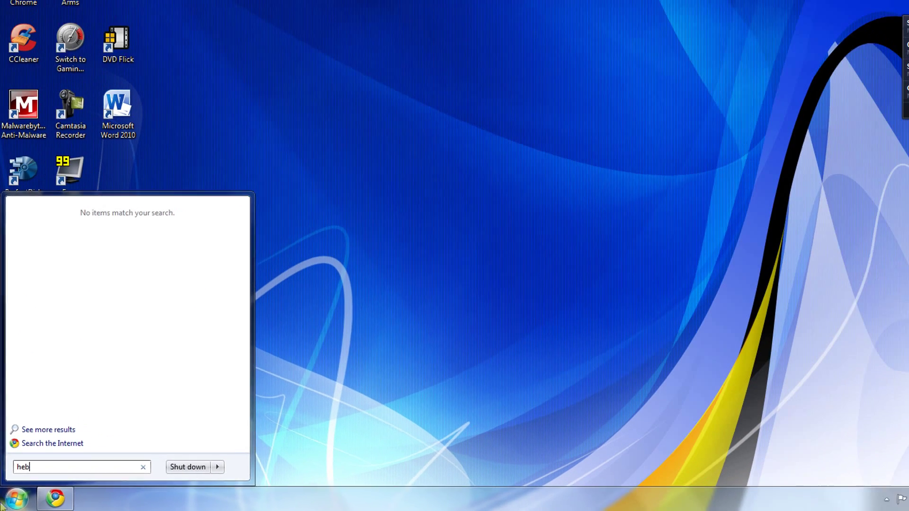
key(Escape)
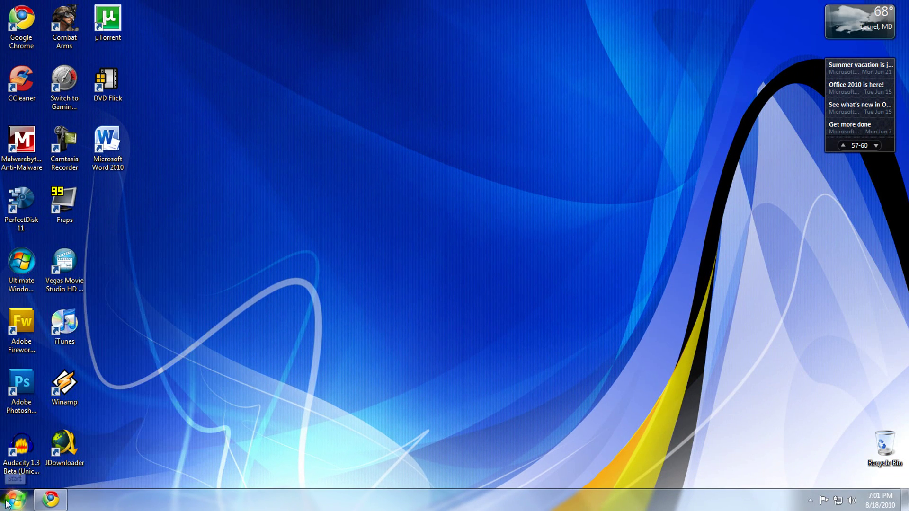
key(super)
click(439, 327)
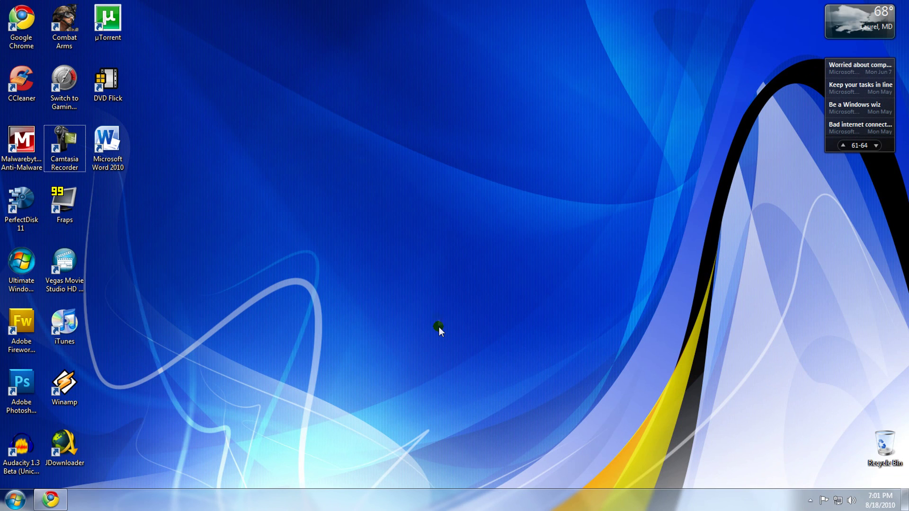